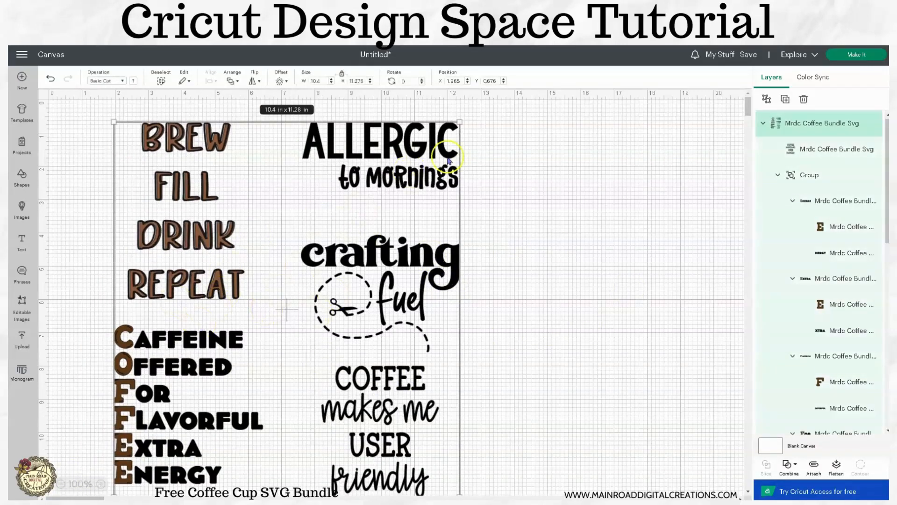
- Shrink the coffee SVG bundle to about 6.39 by 6.92 in, move it toward the middle of the canvas and ungroup it
left_click_drag(461, 121, 326, 267)
left_click_drag(298, 355, 469, 238)
left_click(768, 101)
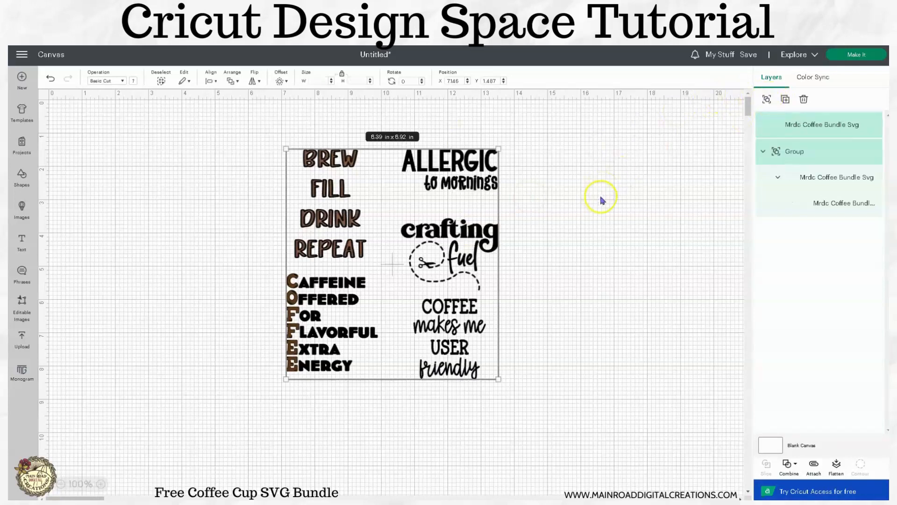
- Move the Allergic to Mornings, Crafting Fuel and Coffee Makes Me User Friendly designs into a separate column near the canvas's right side
left_click(600, 203)
left_click_drag(481, 184, 550, 171)
left_click_drag(499, 230, 585, 235)
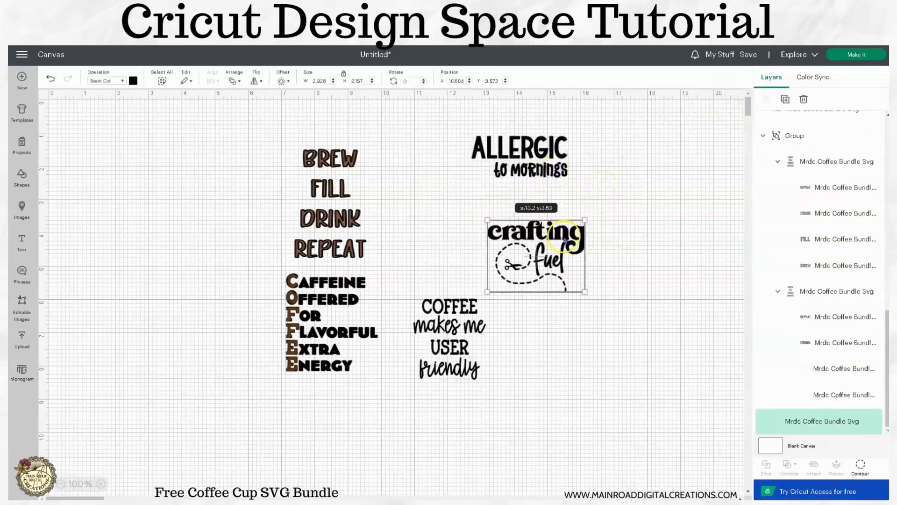
left_click_drag(456, 341, 547, 363)
left_click(776, 125)
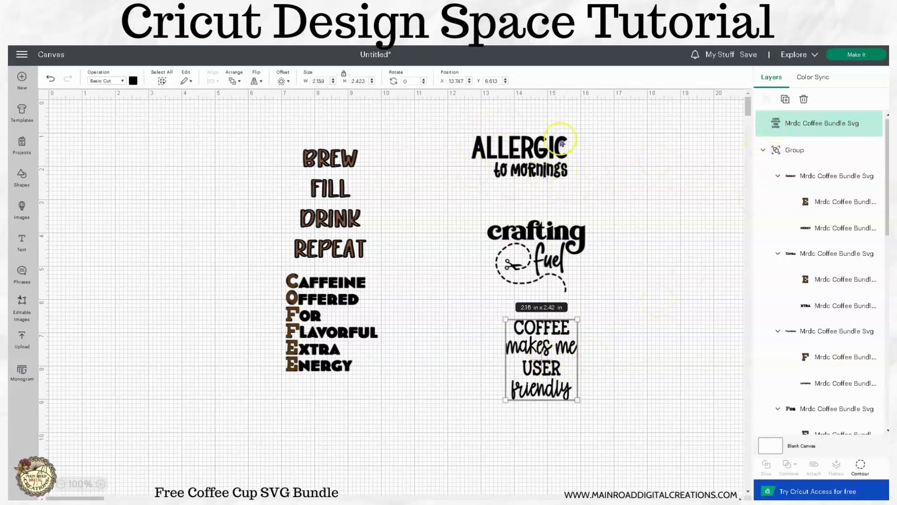
left_click_drag(541, 242, 606, 206)
left_click_drag(549, 329, 590, 318)
left_click_drag(606, 219, 631, 220)
left_click(518, 155)
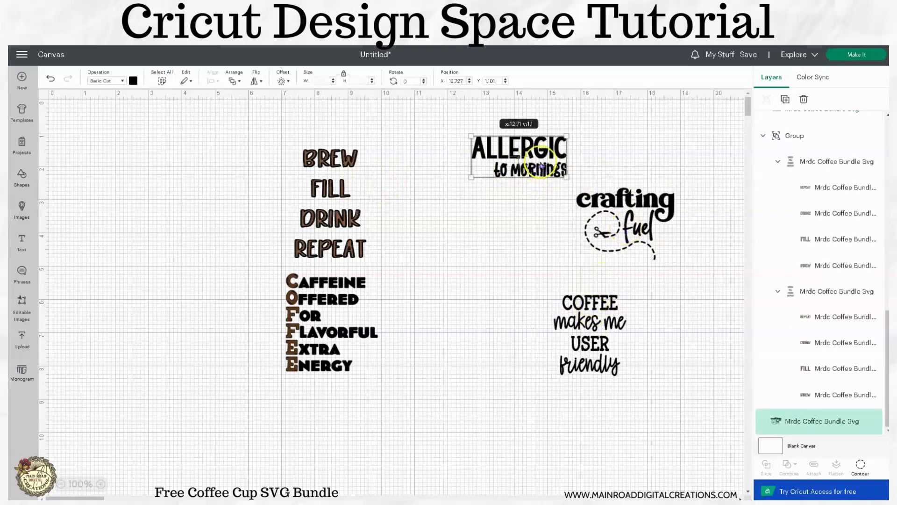
left_click_drag(519, 155, 623, 138)
left_click_drag(621, 299, 681, 292)
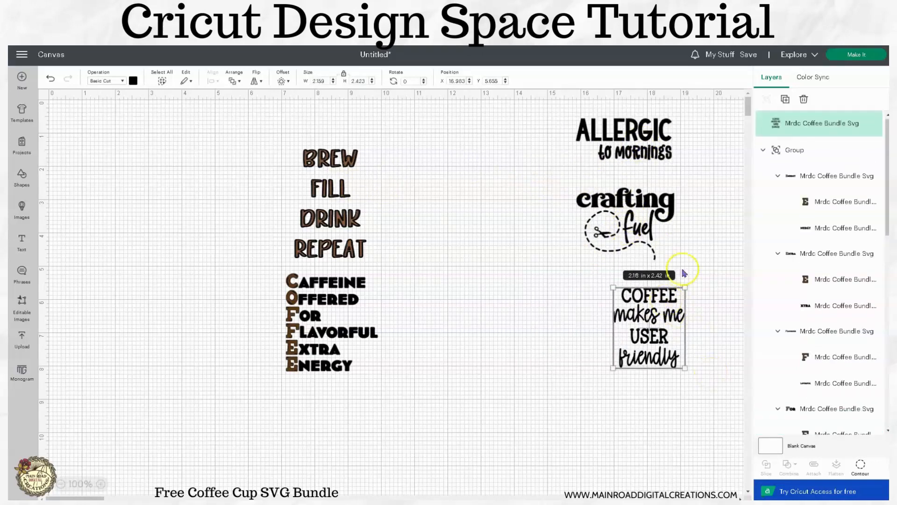
- Group the three black quote designs in the right column and hide the group
left_click_drag(687, 389, 610, 135)
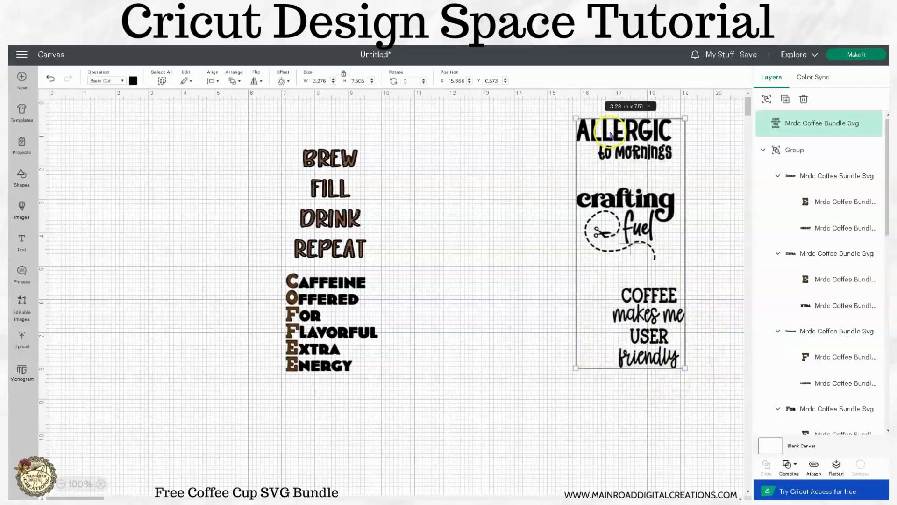
left_click(768, 100)
left_click(873, 123)
- Separate the Caffeine acrostic from the Brew Fill Drink Repeat design and enlarge the latter to about 3.59 by 5.47 in
left_click_drag(405, 384, 393, 213)
left_click(460, 262)
left_click_drag(372, 300, 206, 225)
left_click_drag(371, 226, 403, 248)
mouse_move(470, 287)
left_mouse_down()
mouse_move(516, 336)
mouse_move(467, 284)
left_mouse_up()
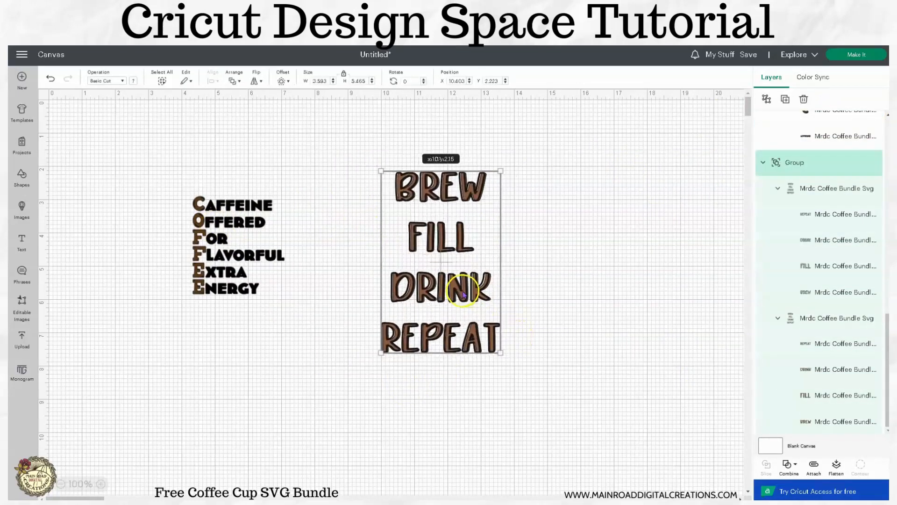
- Ungroup the Brew Fill Drink Repeat design and place its black outline layer to the right of the brown words
left_click(751, 102)
left_click_drag(473, 194, 598, 186)
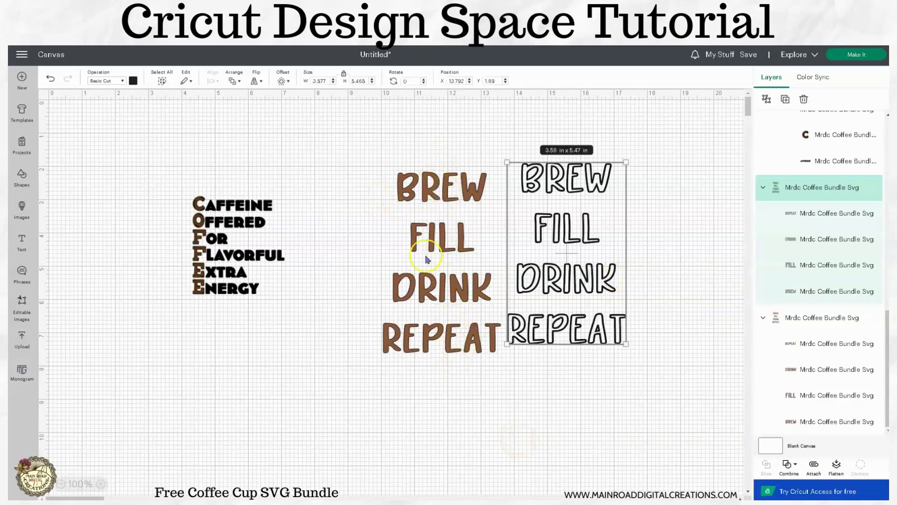
left_click_drag(579, 344, 590, 342)
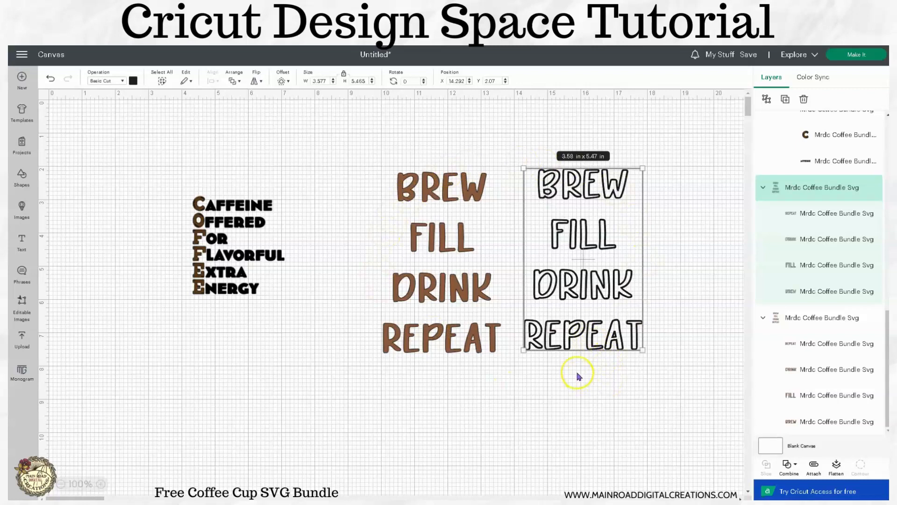
- Preview the project's cutting mats, lower the four separate outline words on mat 4, and cancel back to the canvas
left_click(871, 58)
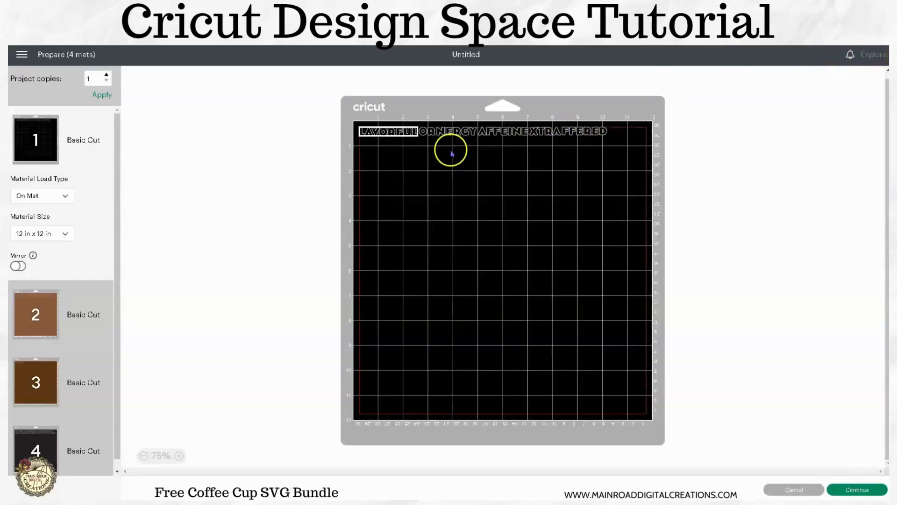
left_click(27, 445)
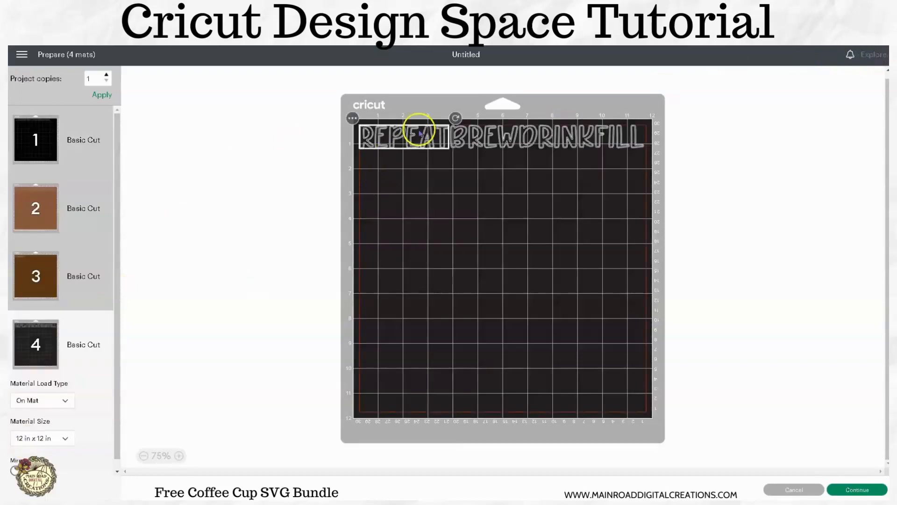
left_click_drag(419, 132, 419, 179)
left_click_drag(489, 125, 496, 171)
left_click_drag(576, 132, 586, 169)
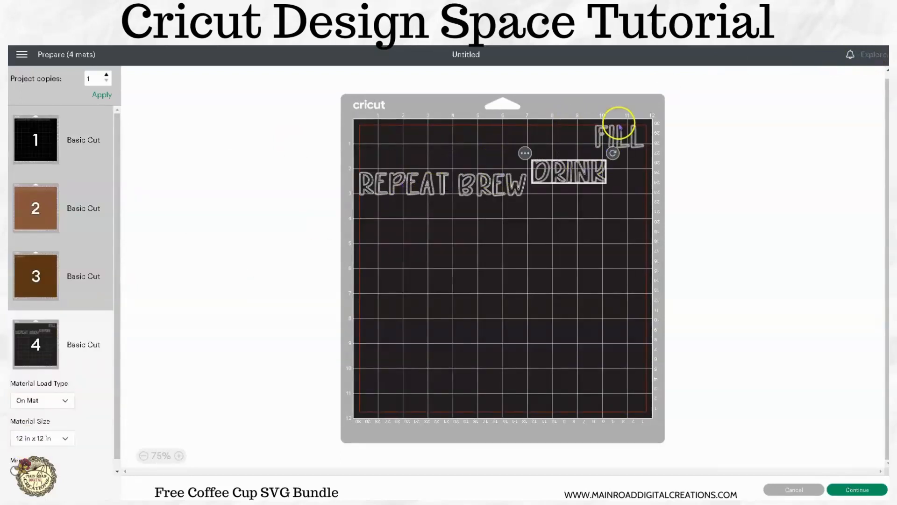
left_click_drag(628, 139, 601, 212)
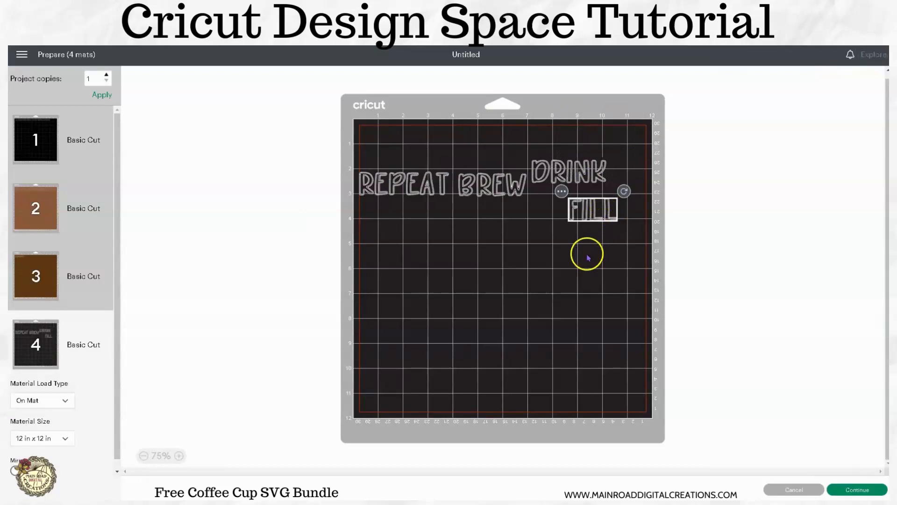
left_click(804, 489)
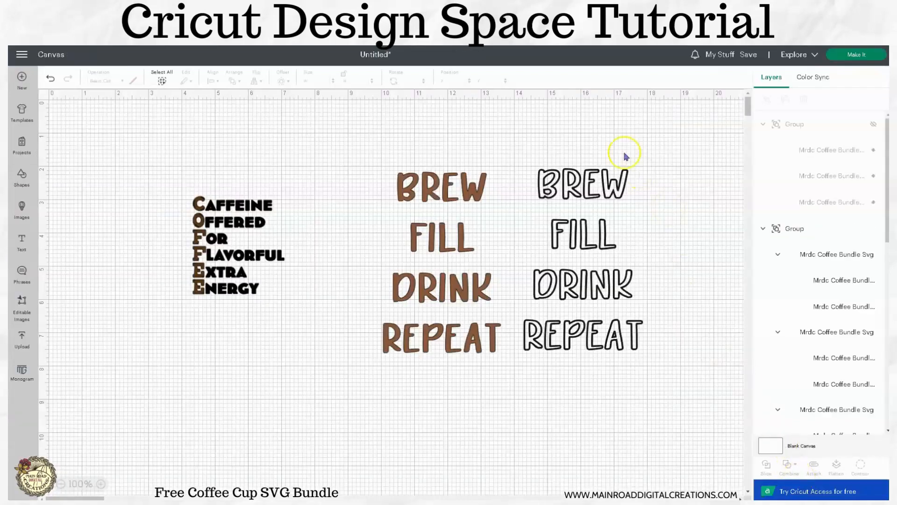
- Attach the black outline words to each other and preview them on mat 4, moving them as one block before returning to the canvas
left_click_drag(659, 362, 537, 148)
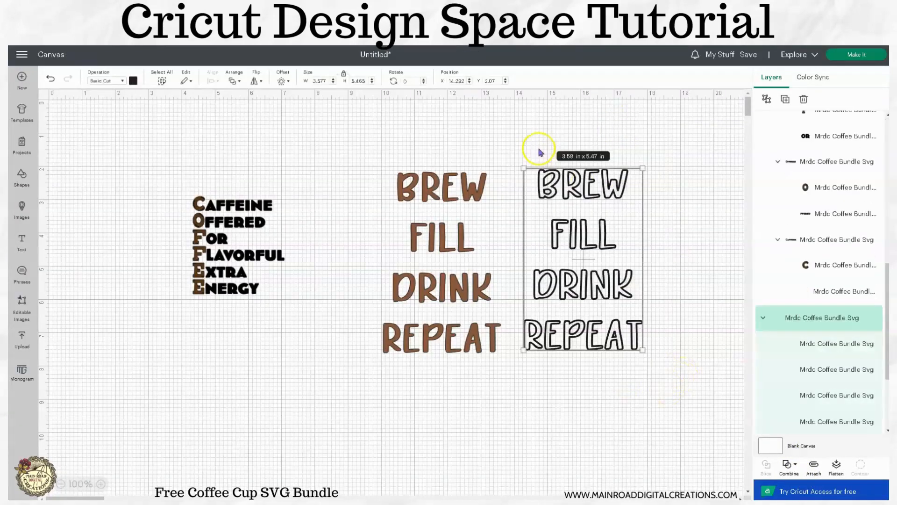
left_click(816, 467)
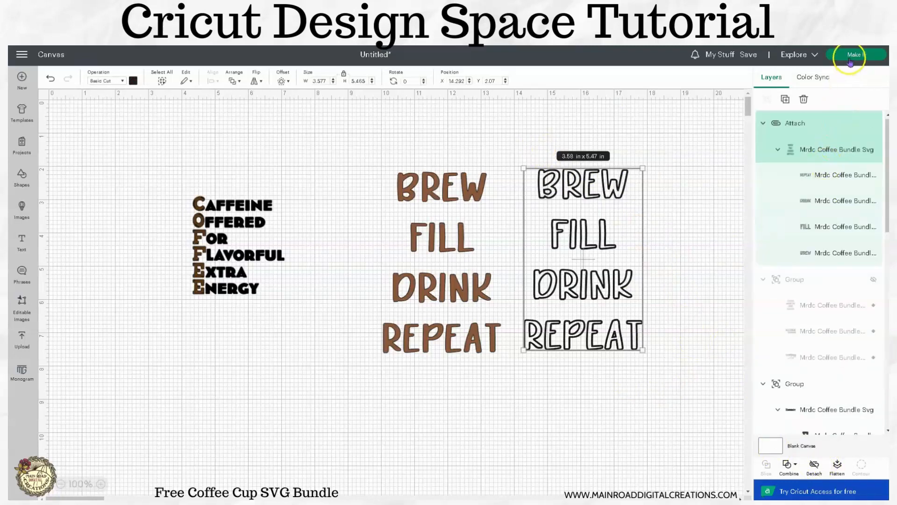
left_click(852, 56)
left_click(47, 453)
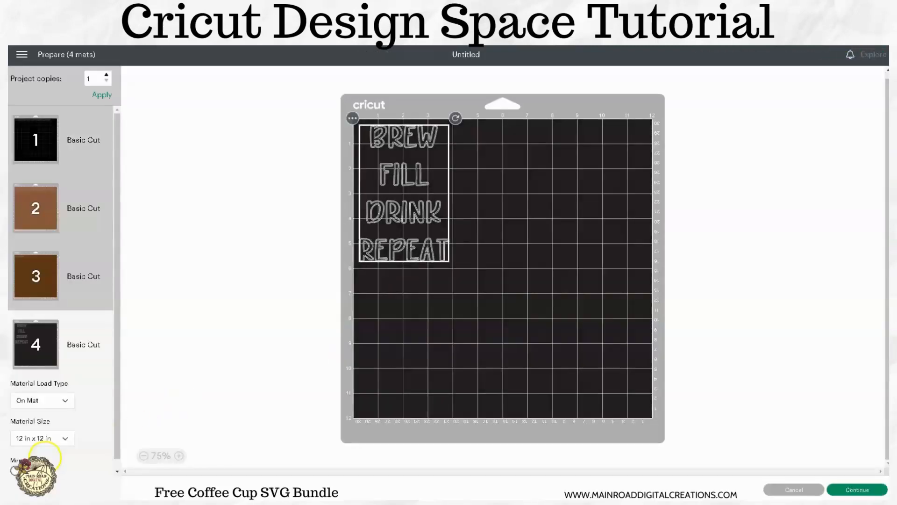
left_click_drag(415, 254, 450, 283)
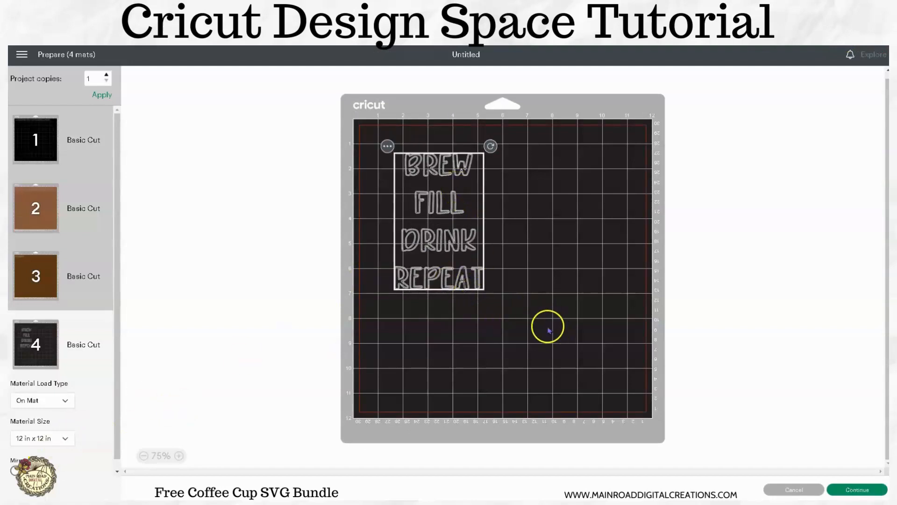
left_click(793, 489)
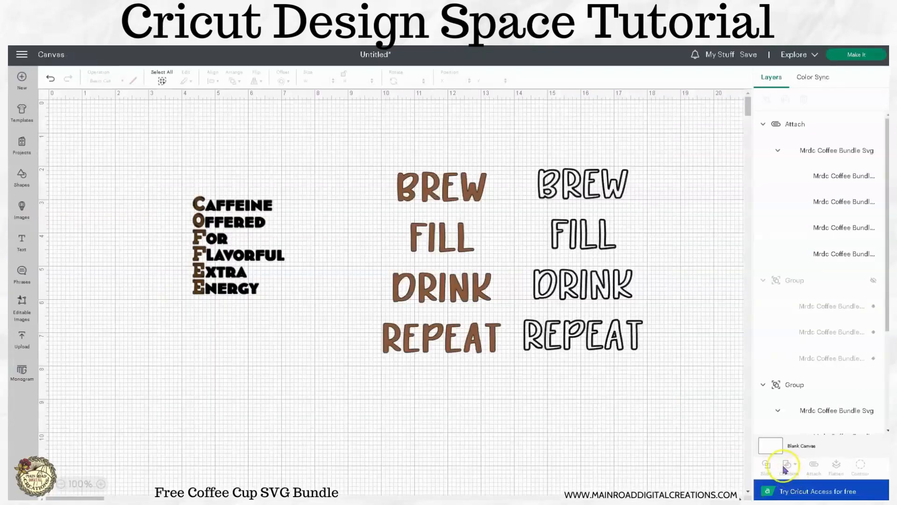
- Attach the brown Brew Fill Drink Repeat words to each other and move them right, partly over the black outline words
left_click(428, 241)
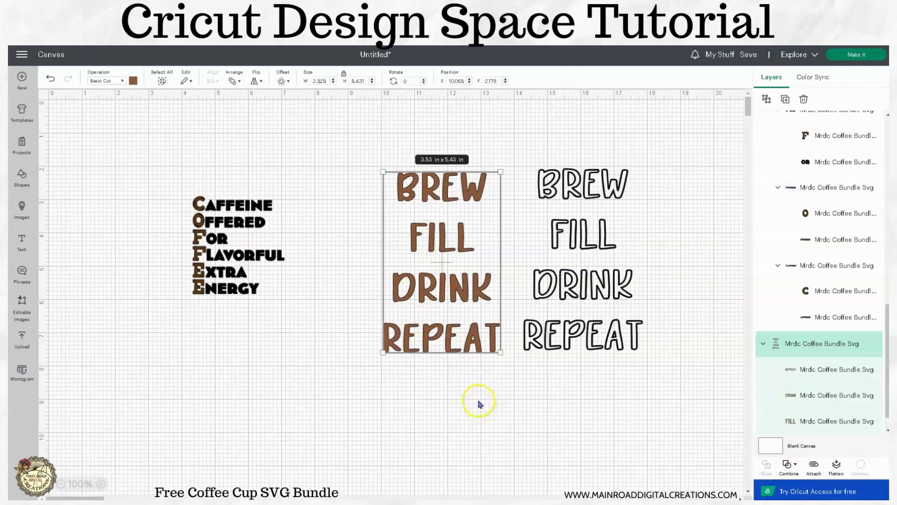
left_click(814, 465)
left_click_drag(455, 287, 672, 279)
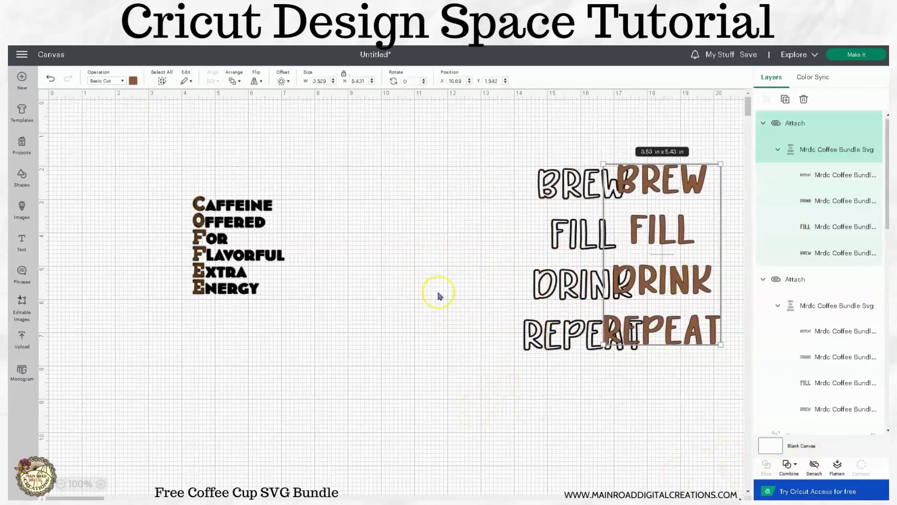
- Enlarge the Caffeine acrostic to about 6.52 by 6.96 in and ungroup it into separate lines
left_click_drag(348, 352, 195, 196)
mouse_move(285, 296)
left_mouse_down()
mouse_move(377, 357)
mouse_move(420, 281)
left_mouse_up()
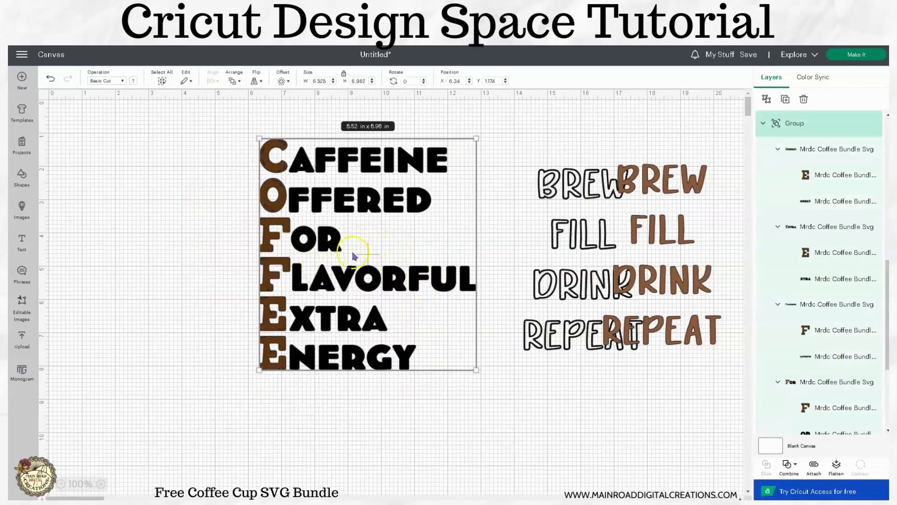
left_click(767, 99)
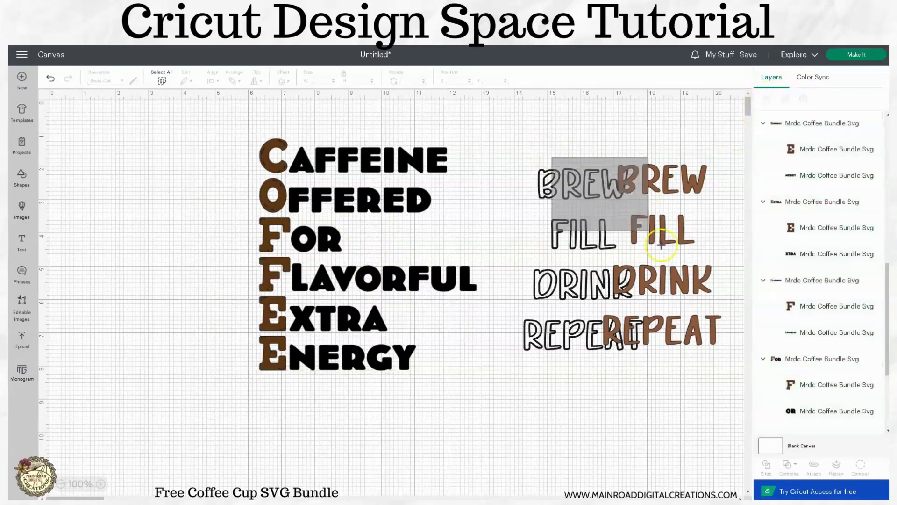
- Shift both Brew Fill Drink Repeat layers farther right, and move all six acrostic lines right toward the middle of the canvas
left_click_drag(661, 361, 729, 365)
left_click_drag(622, 252, 734, 261)
left_click_drag(490, 398, 300, 201)
left_click_drag(230, 144, 402, 307)
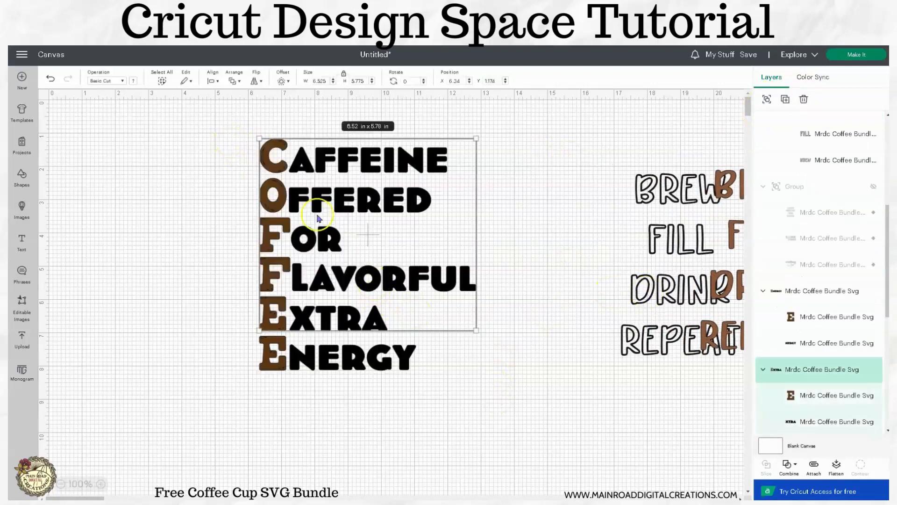
left_click_drag(236, 125, 454, 390)
left_click_drag(411, 363, 480, 364)
left_click(475, 414)
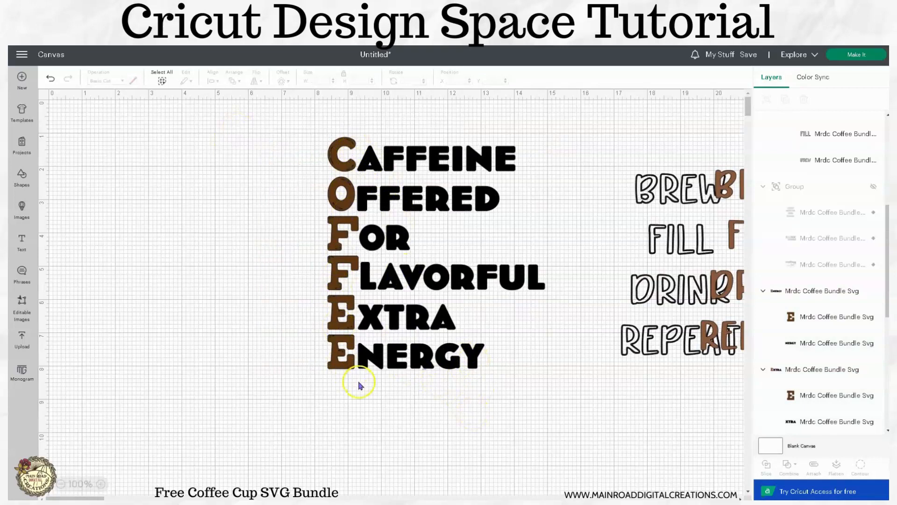
- Ungroup the Caffeine line of the acrostic into its brown C and its black letters
left_click(347, 193)
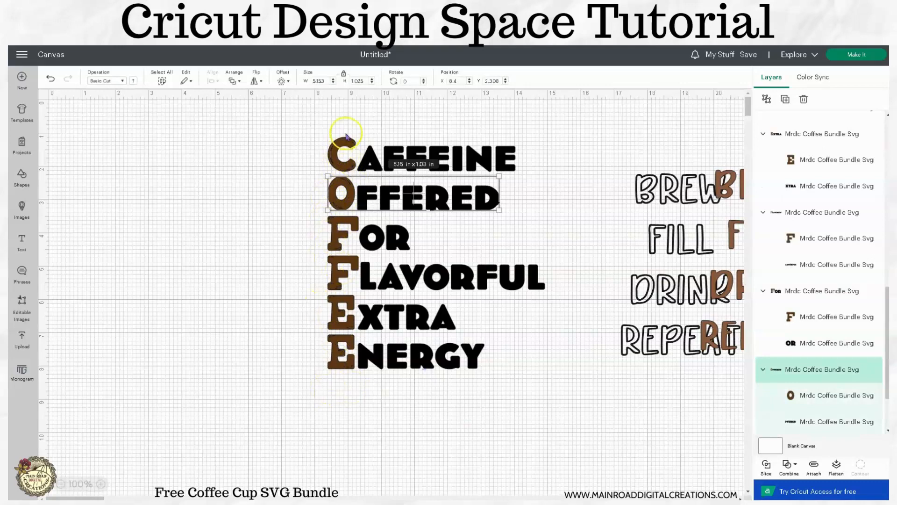
left_click(539, 153)
left_click(513, 167)
left_click(765, 99)
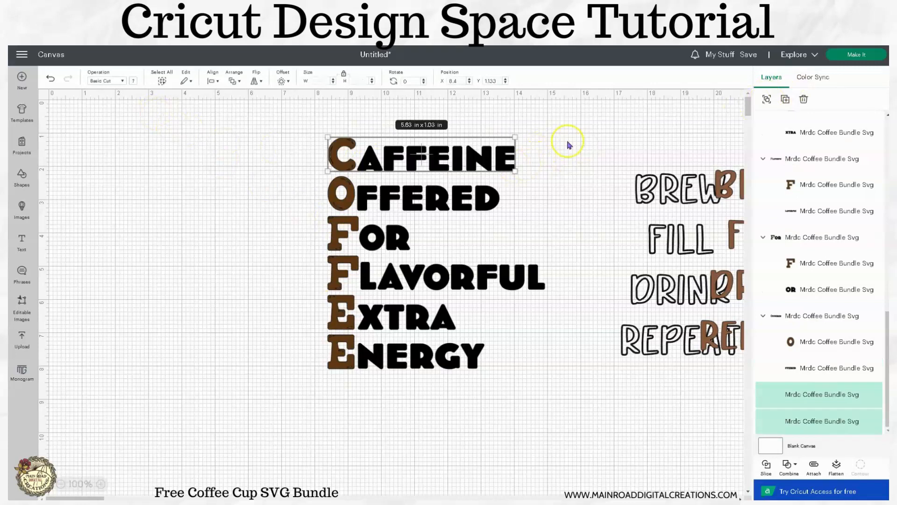
- Try moving the black letters of Caffeine away from the brown C, and undo the move
left_click(374, 169)
left_click_drag(501, 154, 560, 154)
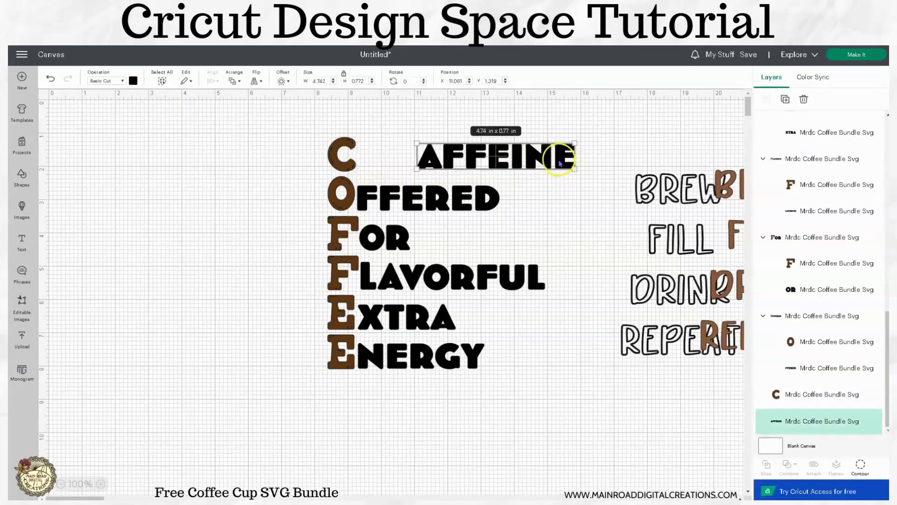
left_click(50, 78)
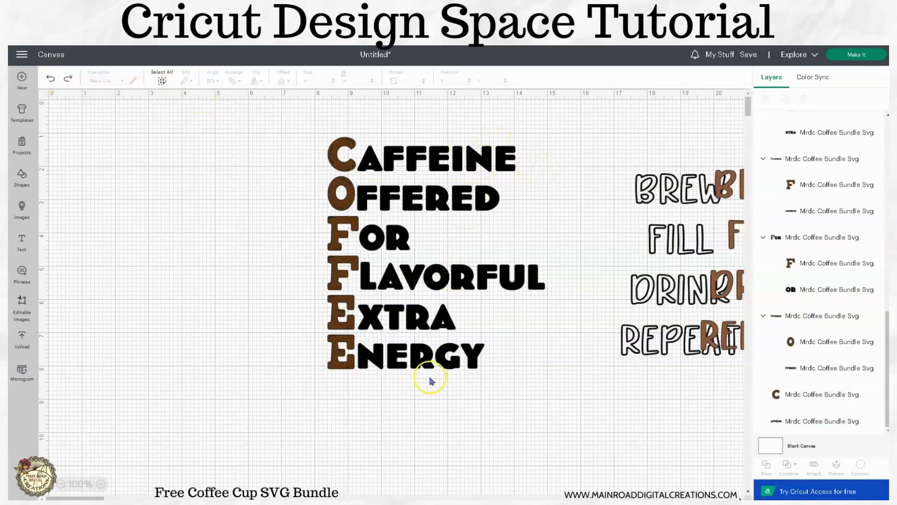
- Ungroup the Offered, For and Flavorful lines so each brown initial is separate from its black letters
left_click(390, 189)
right_click(391, 205)
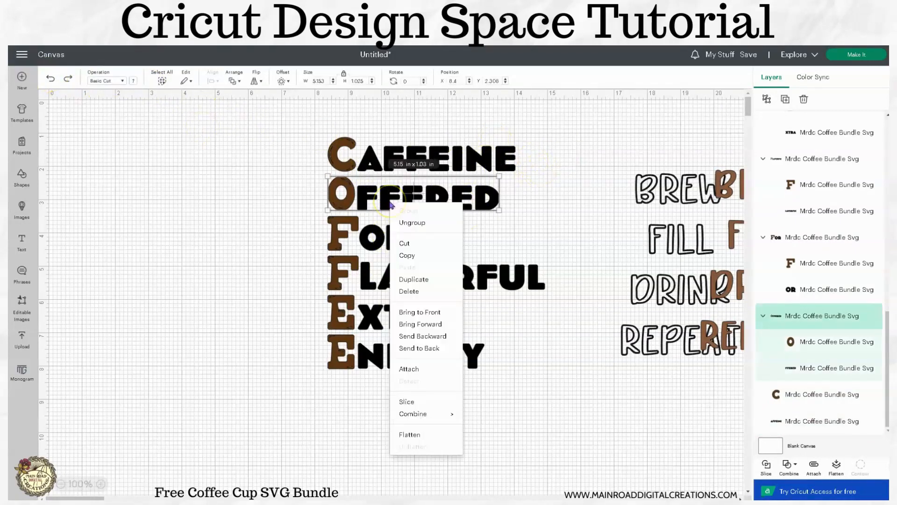
left_click(390, 236)
left_click(391, 238)
right_click(391, 246)
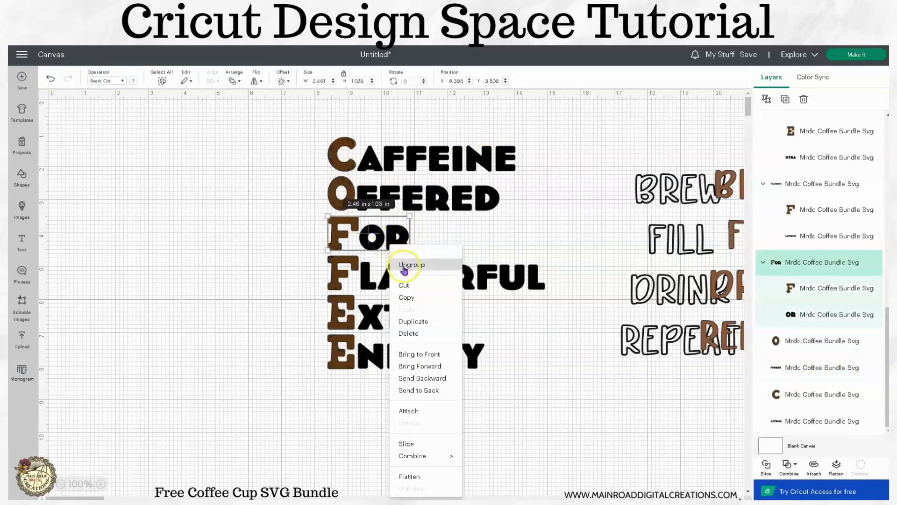
left_click(401, 264)
left_click(394, 287)
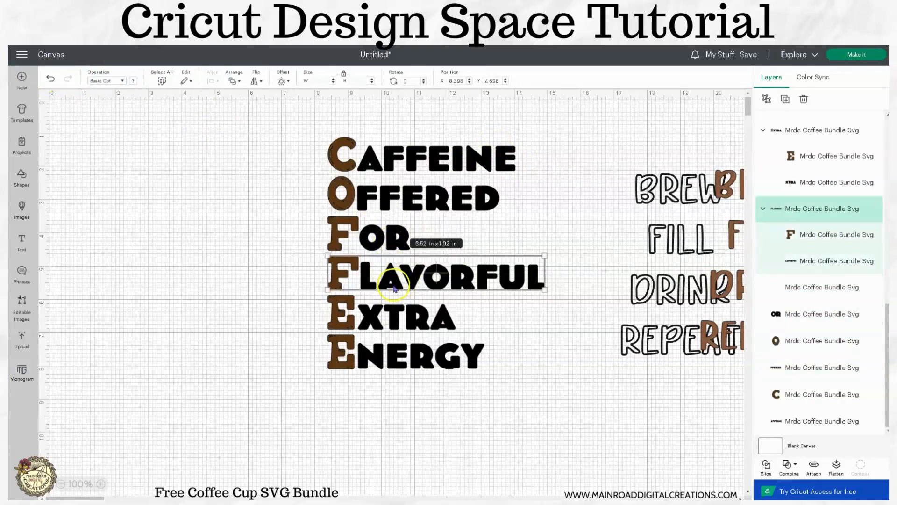
left_click(766, 99)
- Ungroup the Extra and Energy lines so each brown E is separate from its black letters
left_click(453, 329)
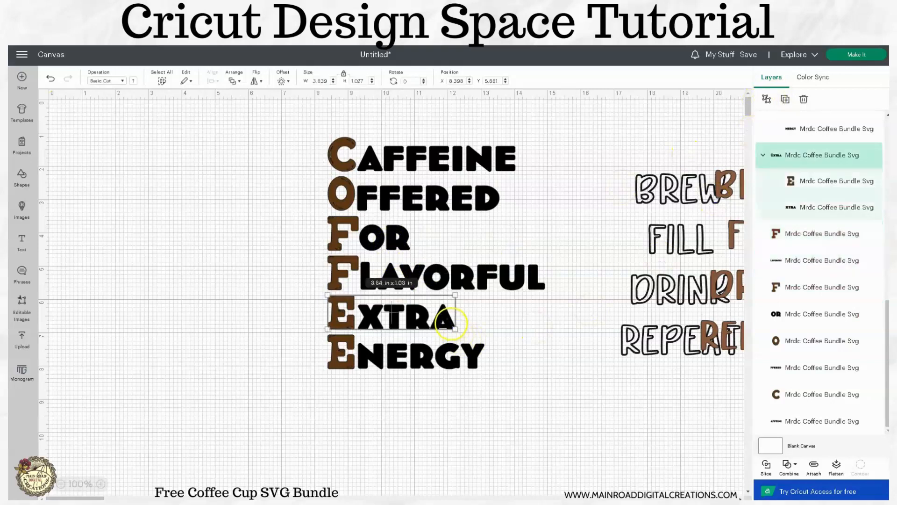
right_click(453, 328)
left_click(493, 216)
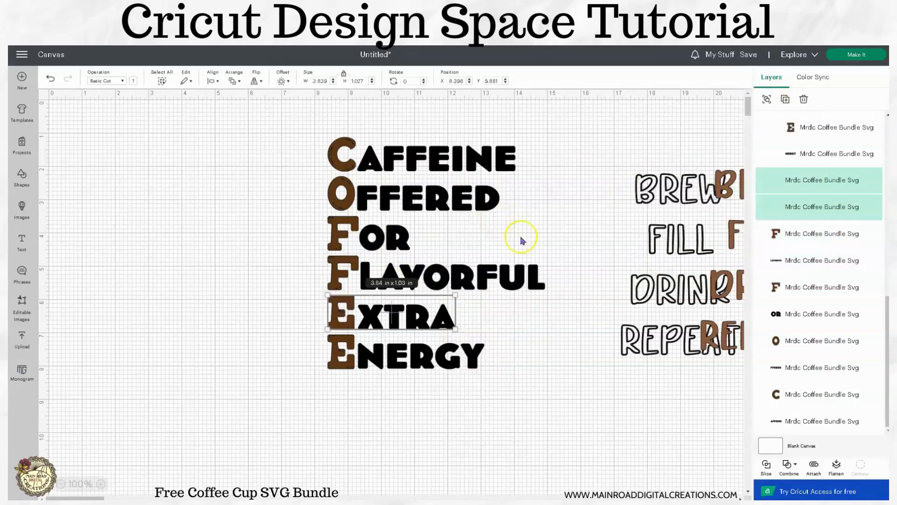
left_click(451, 358)
right_click(451, 358)
left_click(486, 235)
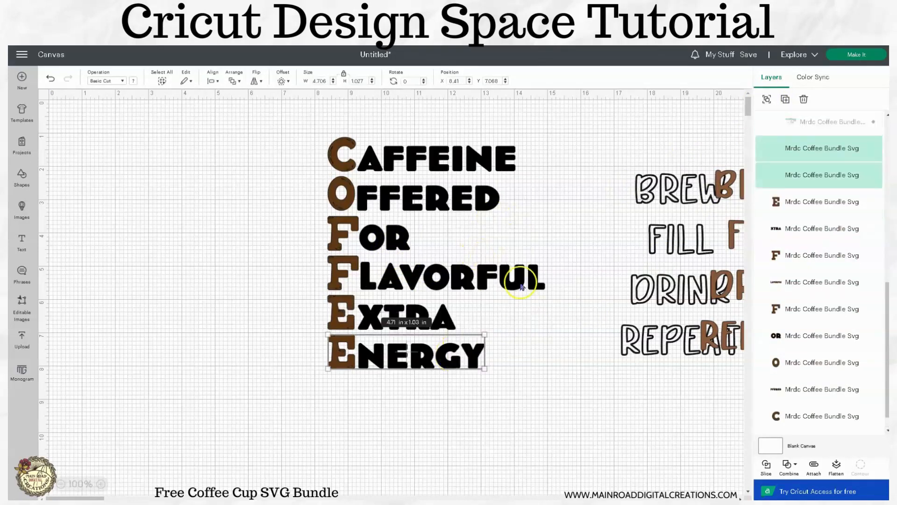
- Attach the six brown initials of the COFFEE acrostic together and move them slightly away from the black letters
left_click(354, 369)
left_click(341, 166)
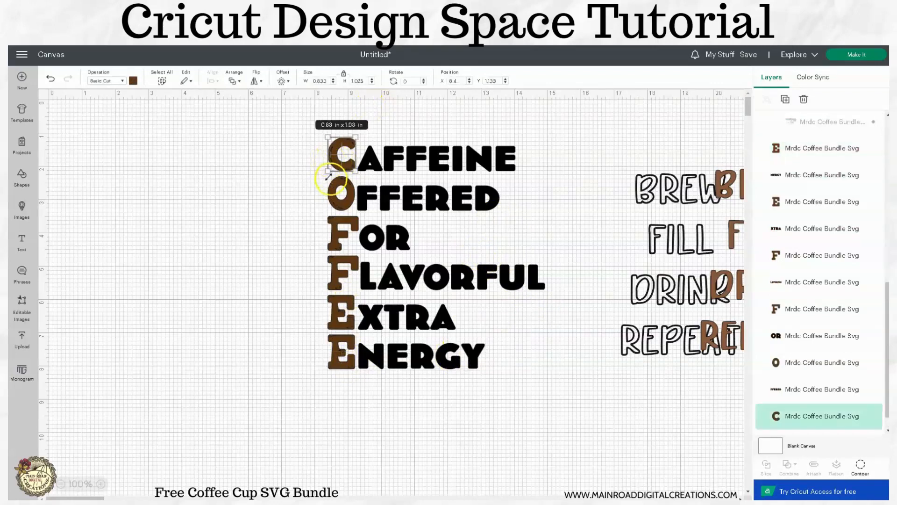
left_click(333, 194, "shift")
left_click(327, 249, "shift")
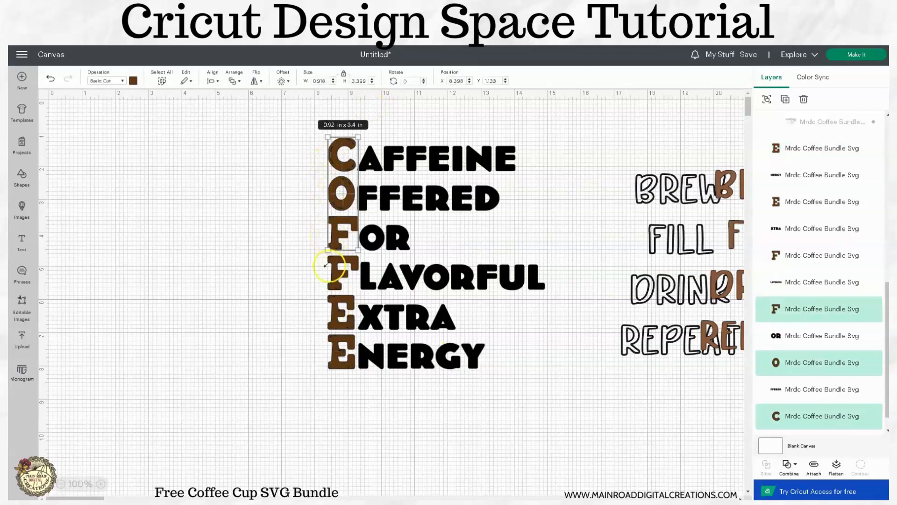
left_click(330, 274, "shift")
left_click(331, 315, "shift")
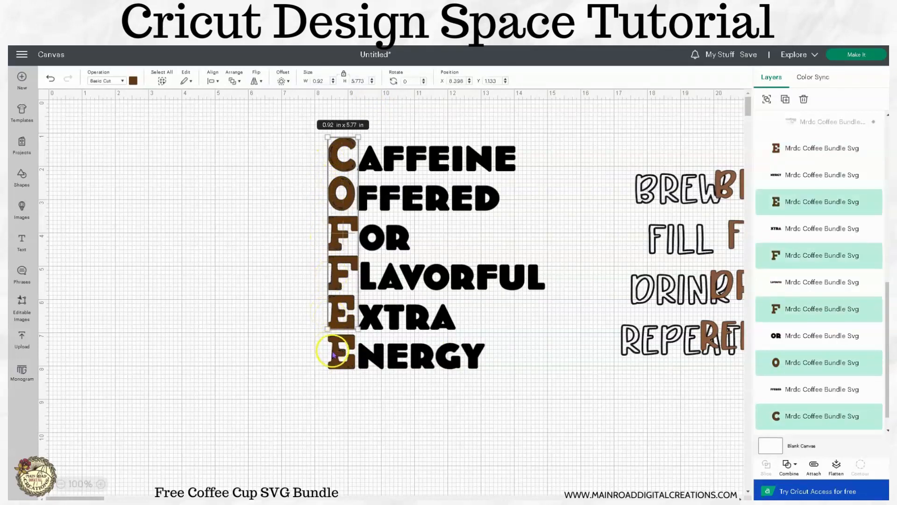
left_click(334, 354, "shift")
left_click(813, 464)
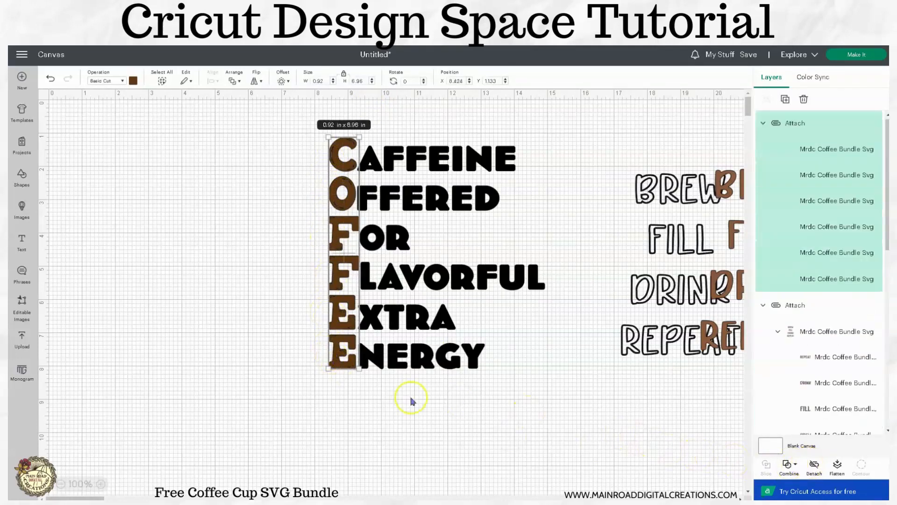
left_click_drag(337, 290, 330, 290)
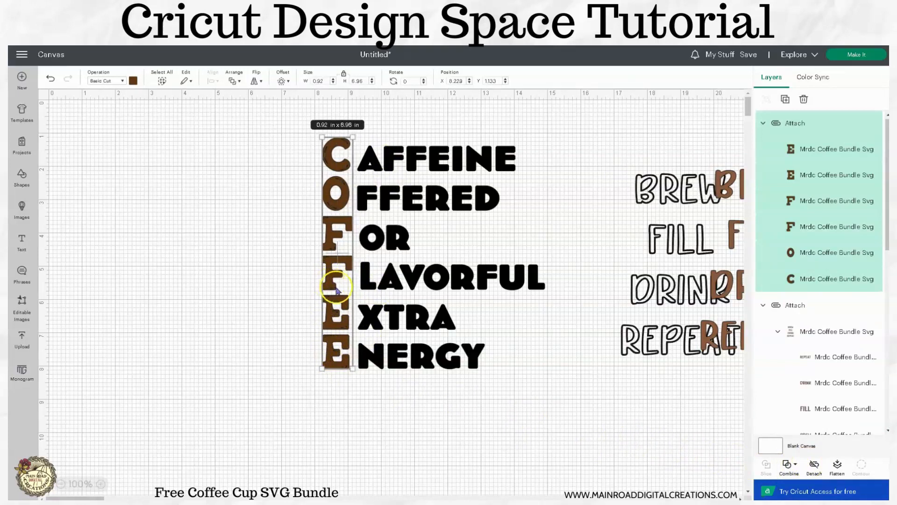
- Attach the black letters of all six acrostic lines together, undoing any accidental shift or rotation
left_click_drag(506, 395, 376, 113)
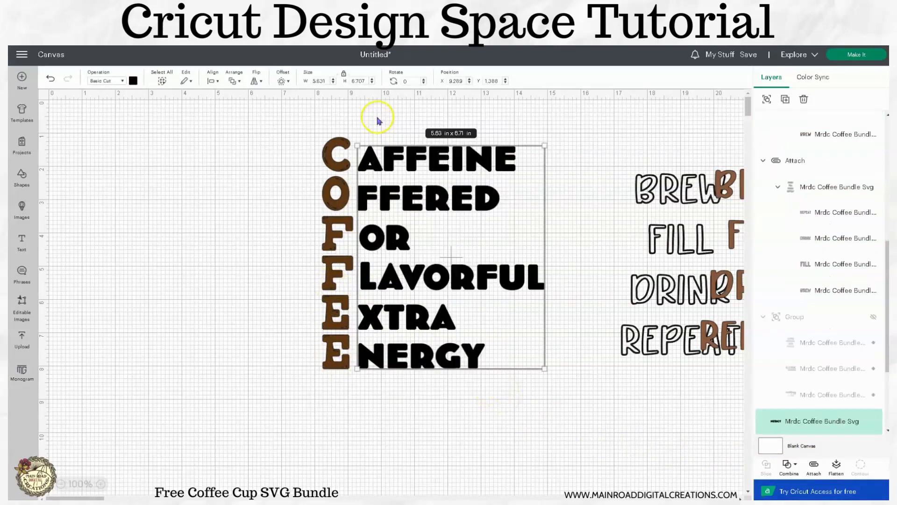
left_click(814, 464)
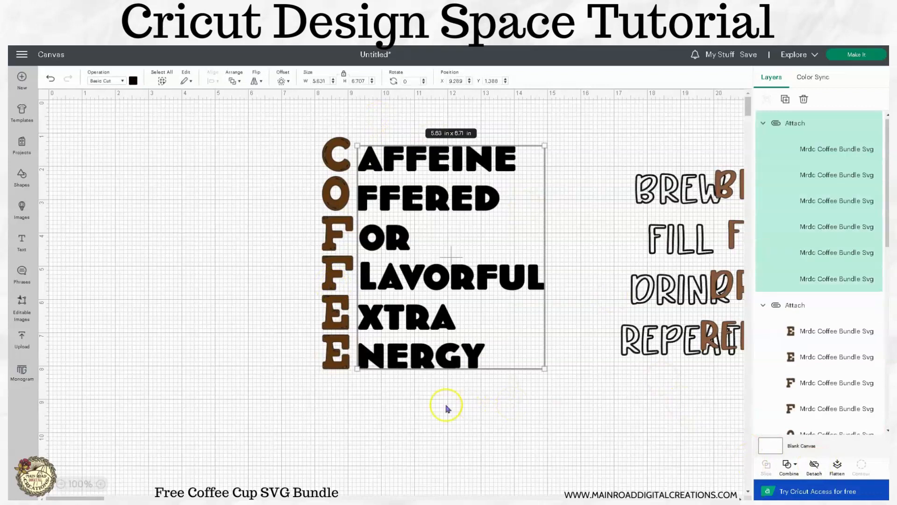
left_click_drag(348, 362, 345, 361)
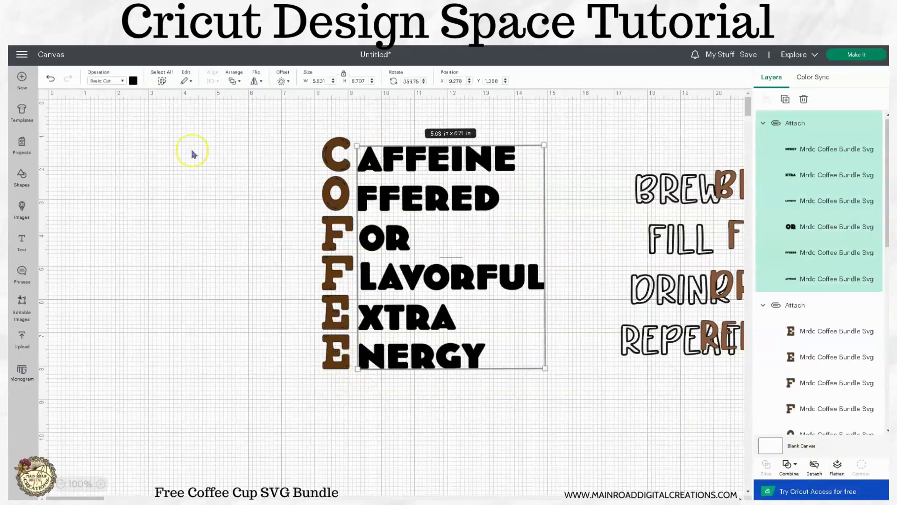
left_click(50, 78)
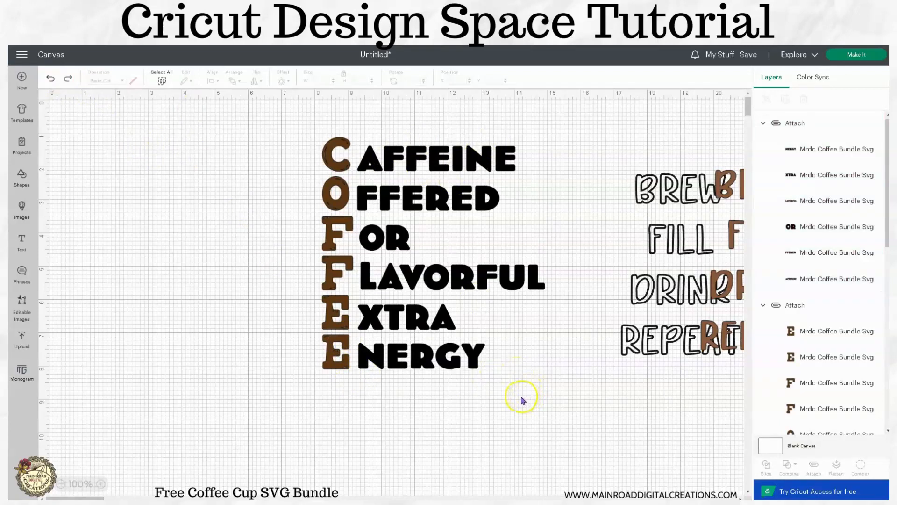
left_click(337, 166)
left_click(272, 227)
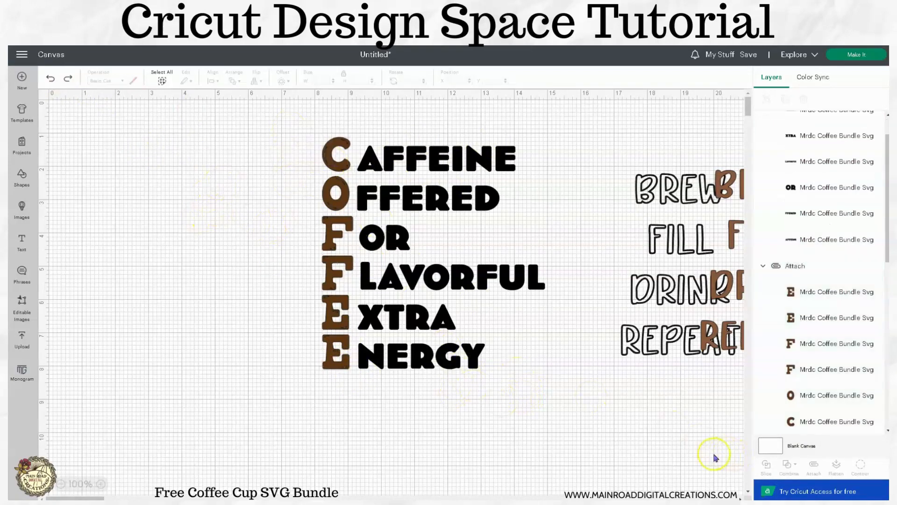
- Open the mat preparation view and compare the designs placed on black mats 4 and 1
left_click(856, 54)
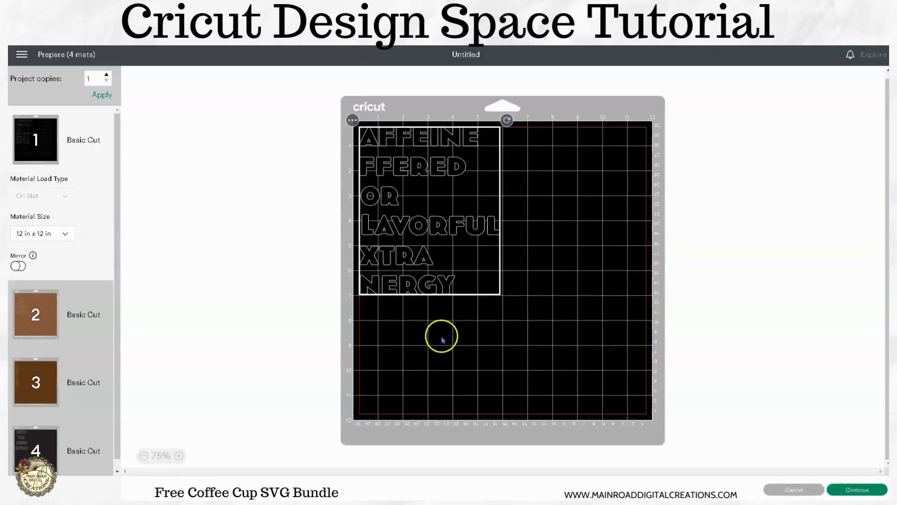
left_click(35, 432)
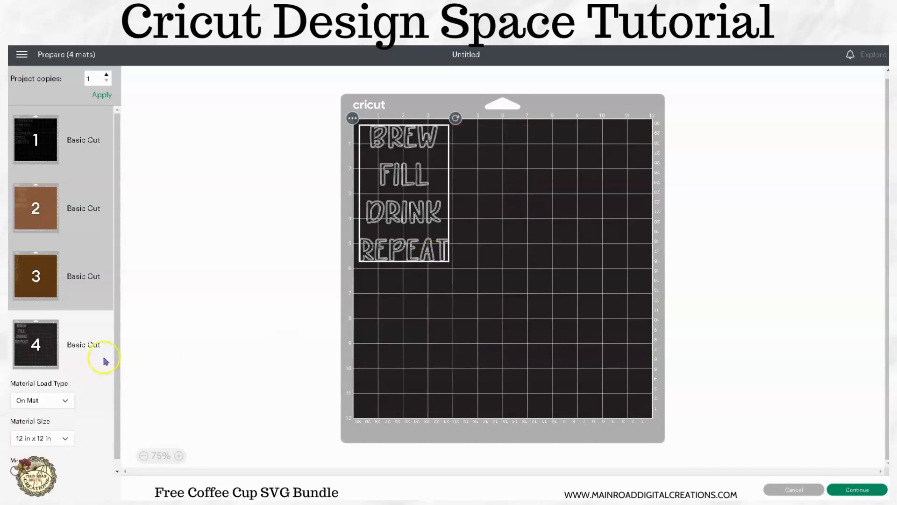
left_click(25, 140)
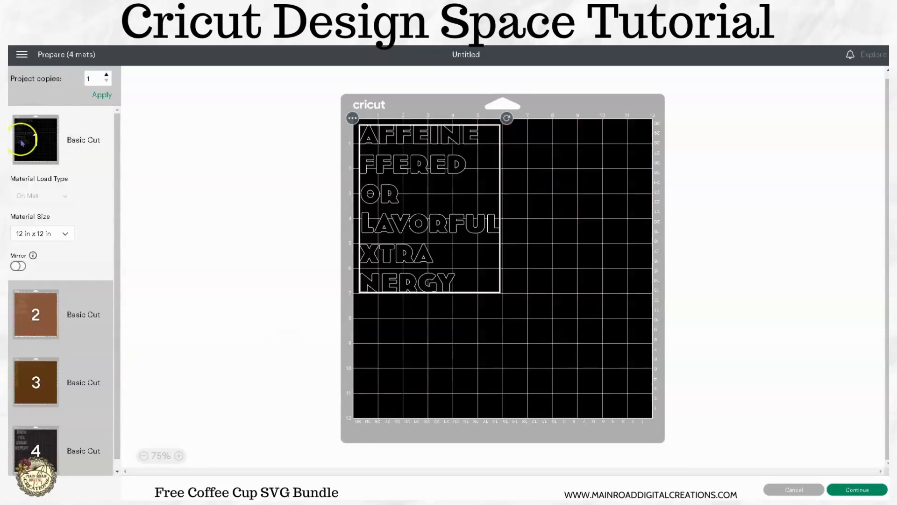
- Move the black acrostic letters from mat 1 to mat 4 and arrange them apart from the Brew Fill Drink Repeat design
left_click(353, 118)
left_click(354, 139)
left_click(495, 144)
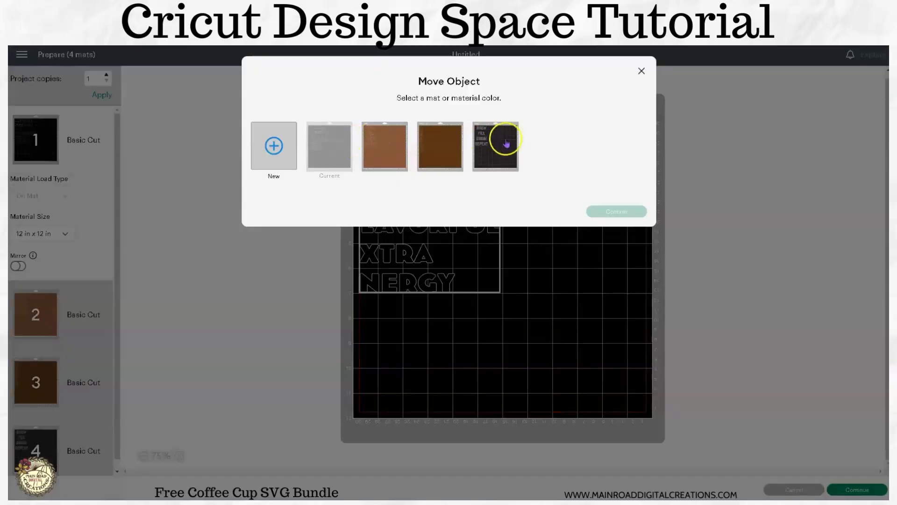
left_click(602, 211)
left_click_drag(426, 205, 612, 349)
left_click_drag(447, 285, 456, 292)
left_click_drag(590, 276, 584, 278)
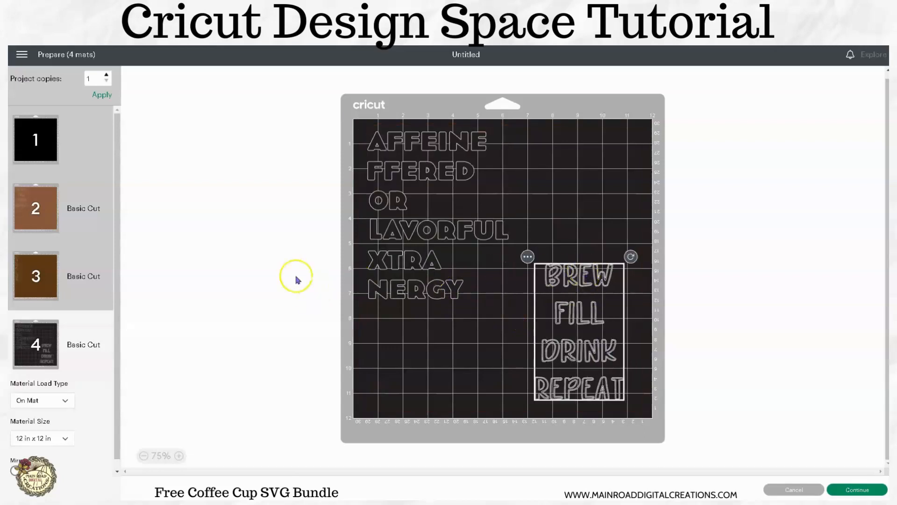
- Check the designs on brown mats 2 and 3, and return to the canvas
left_click(41, 213)
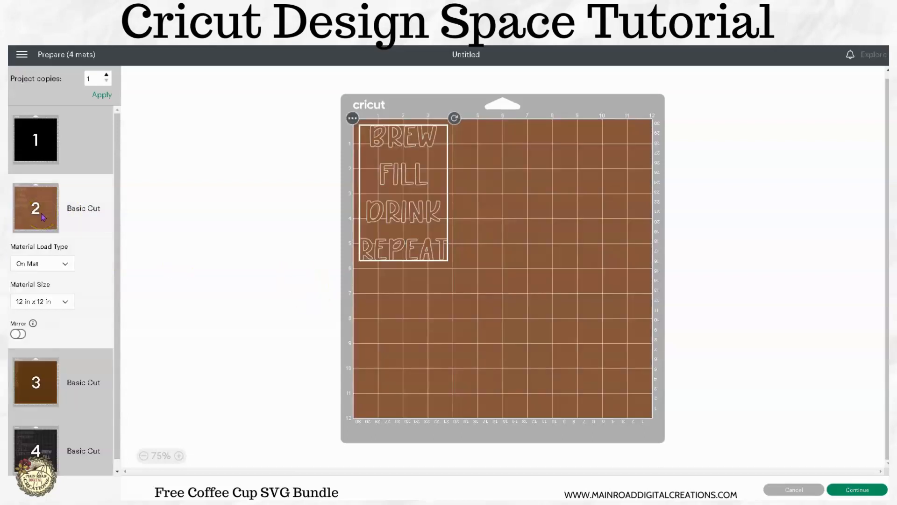
left_click(31, 376)
left_click(785, 489)
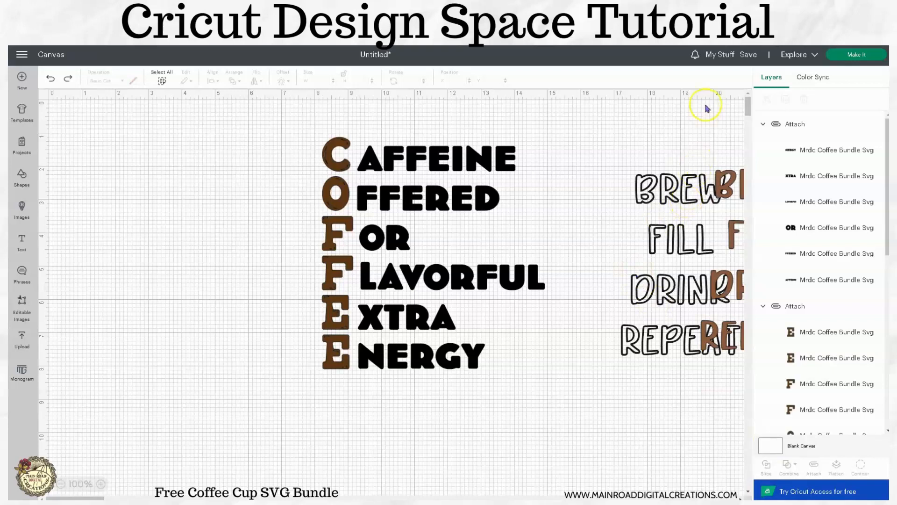
- Consolidate the colors with Color Sync, merging the #8C5938 layers into the dark brown and the #231F20 layers into #000000
left_click(822, 85)
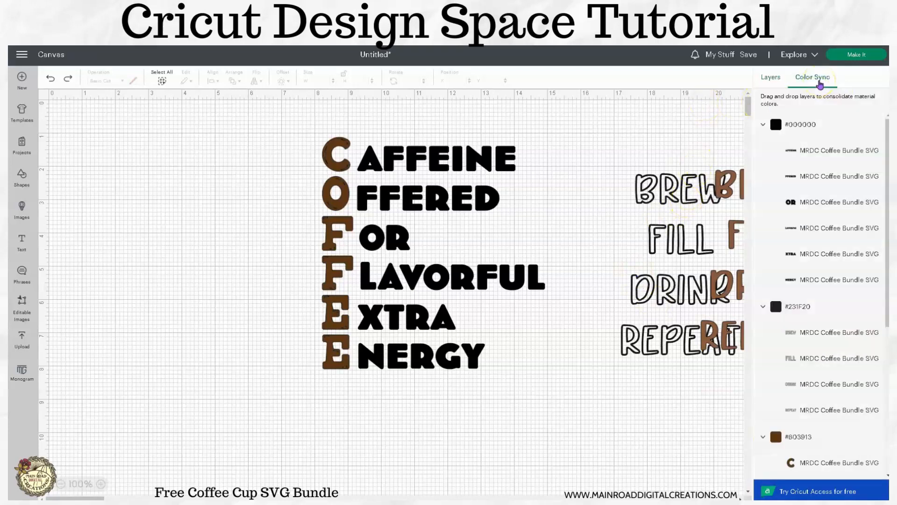
scroll(857, 301, "down", 5)
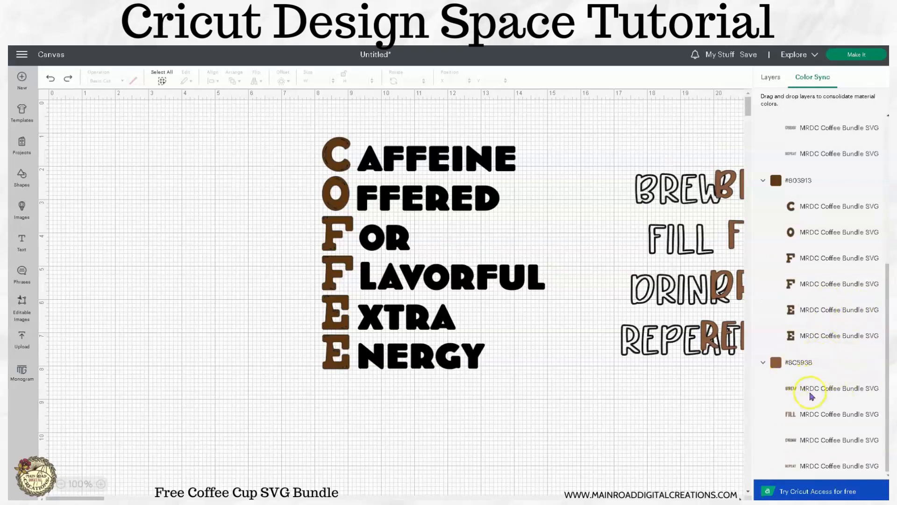
left_click_drag(804, 392, 814, 364)
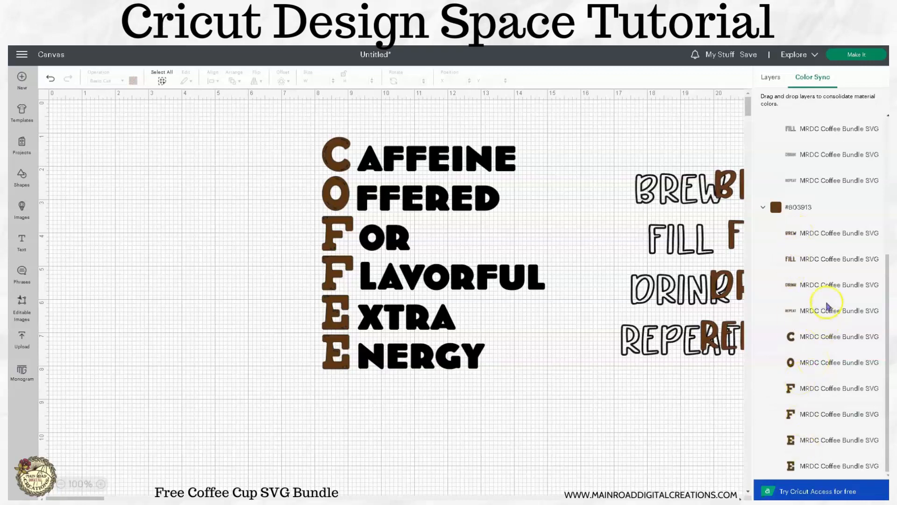
scroll(842, 196, "up", 5)
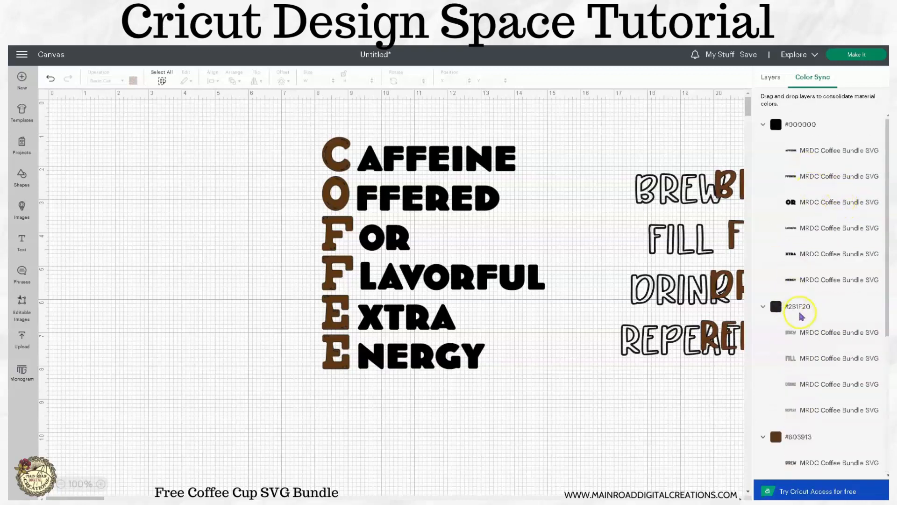
left_click_drag(801, 329, 798, 296)
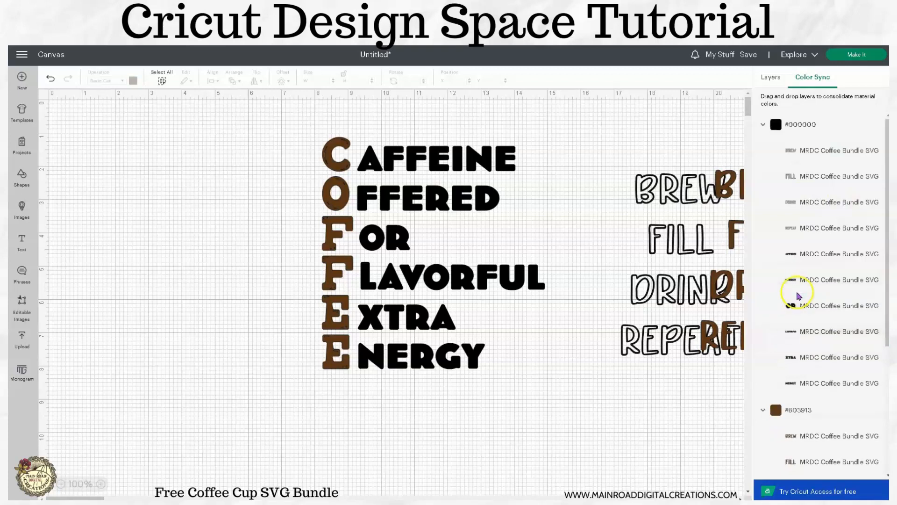
- Preview the consolidated mats, space the Brew Fill Drink Repeat design away from the COFFEE initials on mat 2, and return to the canvas
left_click(854, 55)
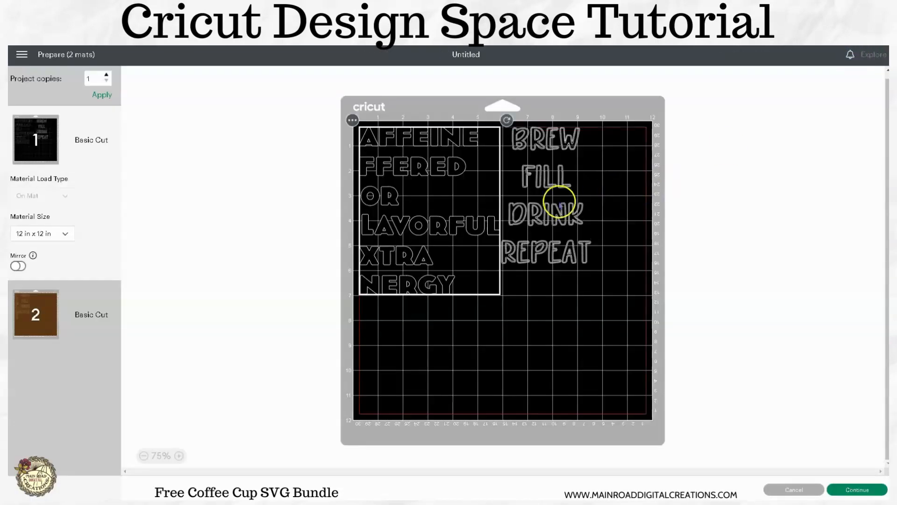
left_click(35, 312)
left_click_drag(424, 227, 463, 229)
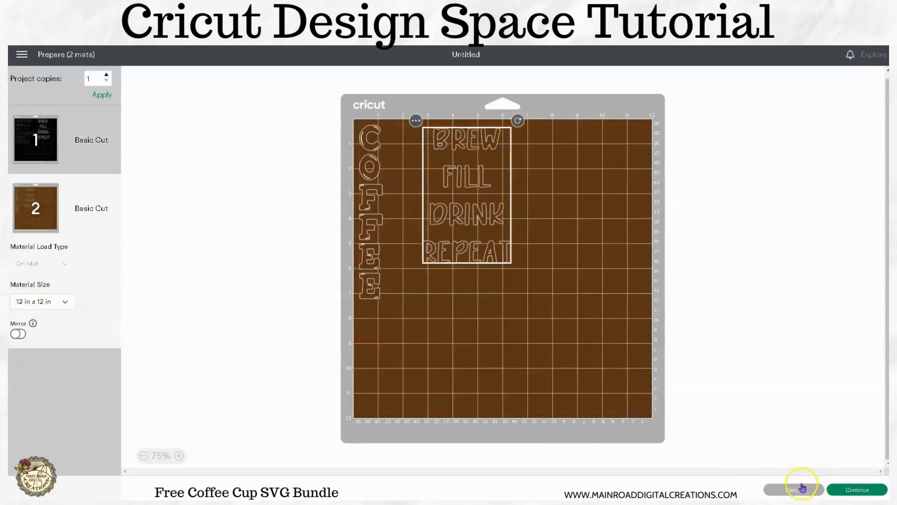
left_click(801, 489)
- Move the black outlined and the brown Brew Fill Drink Repeat designs closer to the acrostic
left_click_drag(682, 295, 635, 297)
left_click_drag(714, 331, 677, 345)
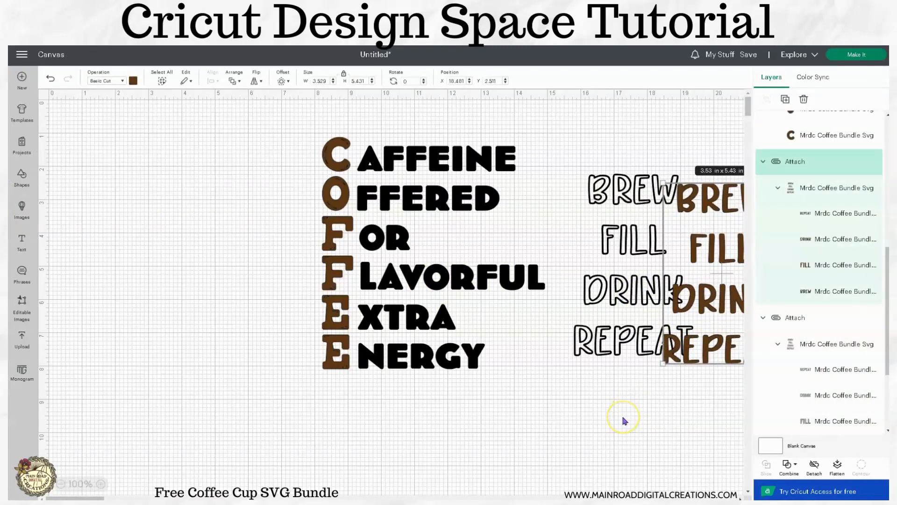